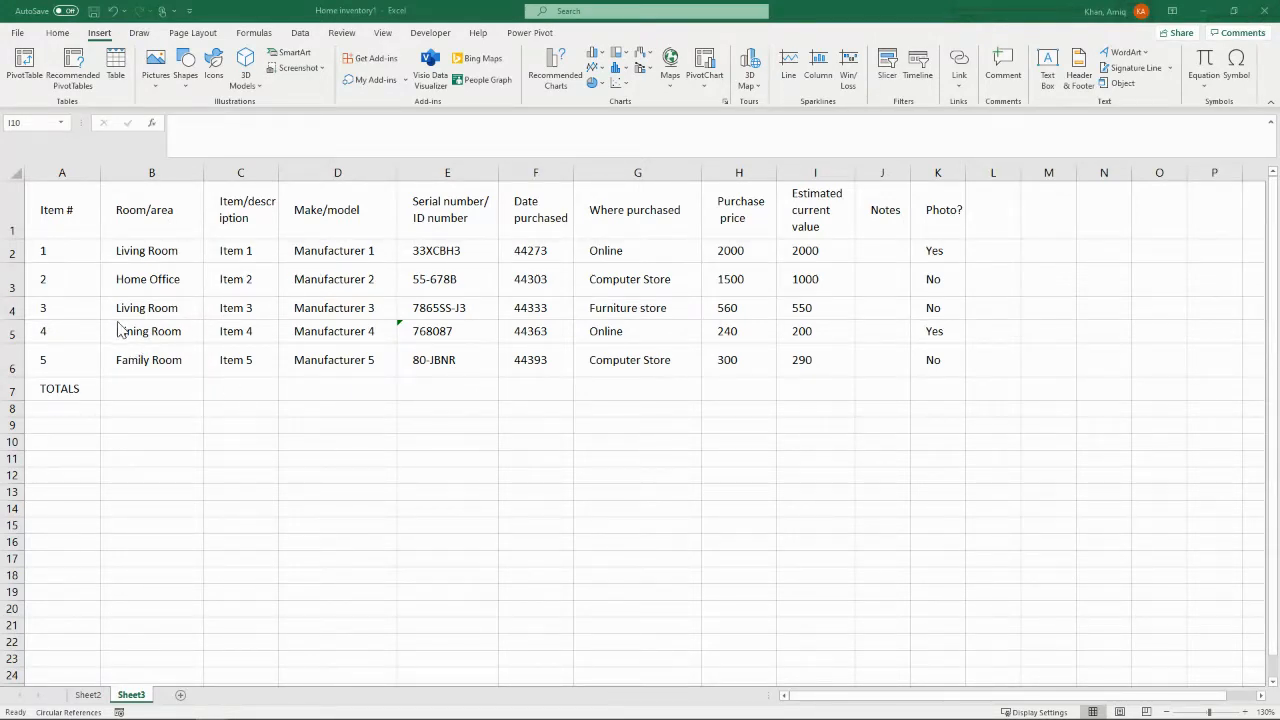
Step: Convert the inventory range A1:K6 into a table with headers, leaving out the TOTALS row
{"action": "left_click_drag", "start_coordinate": [57, 202], "coordinate": [932, 358]}
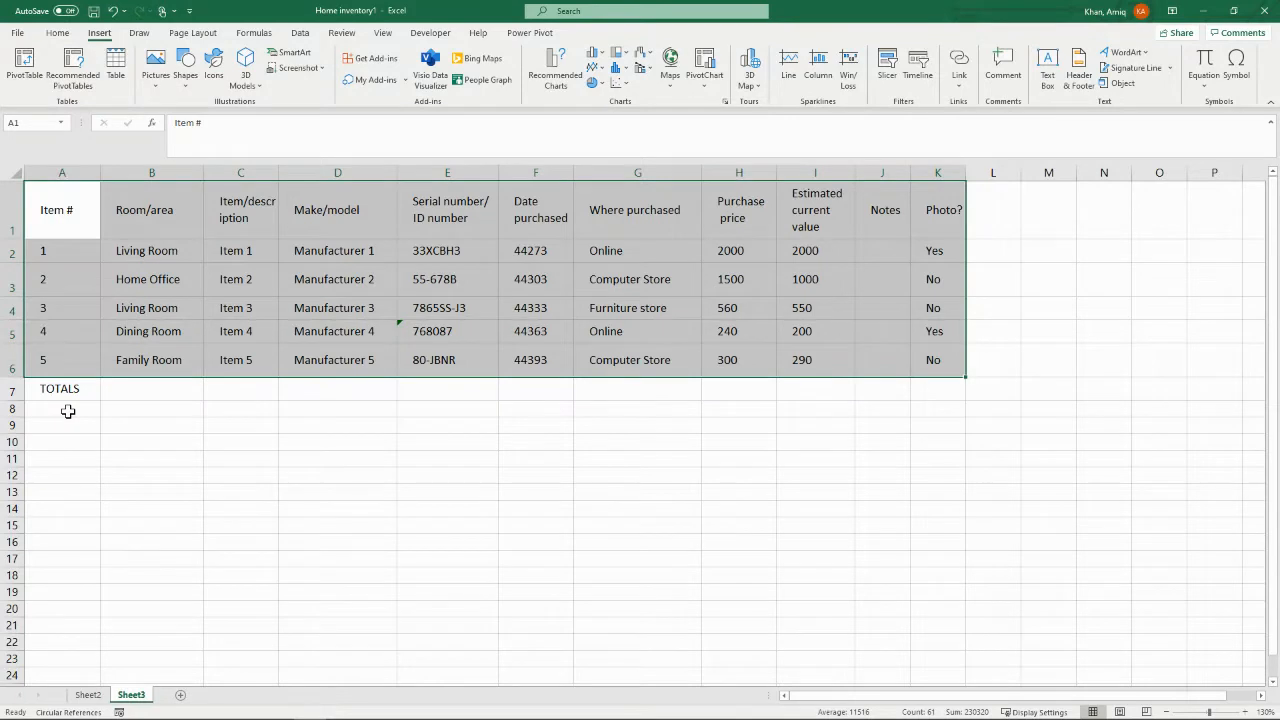
{"action": "key", "text": "ctrl+t"}
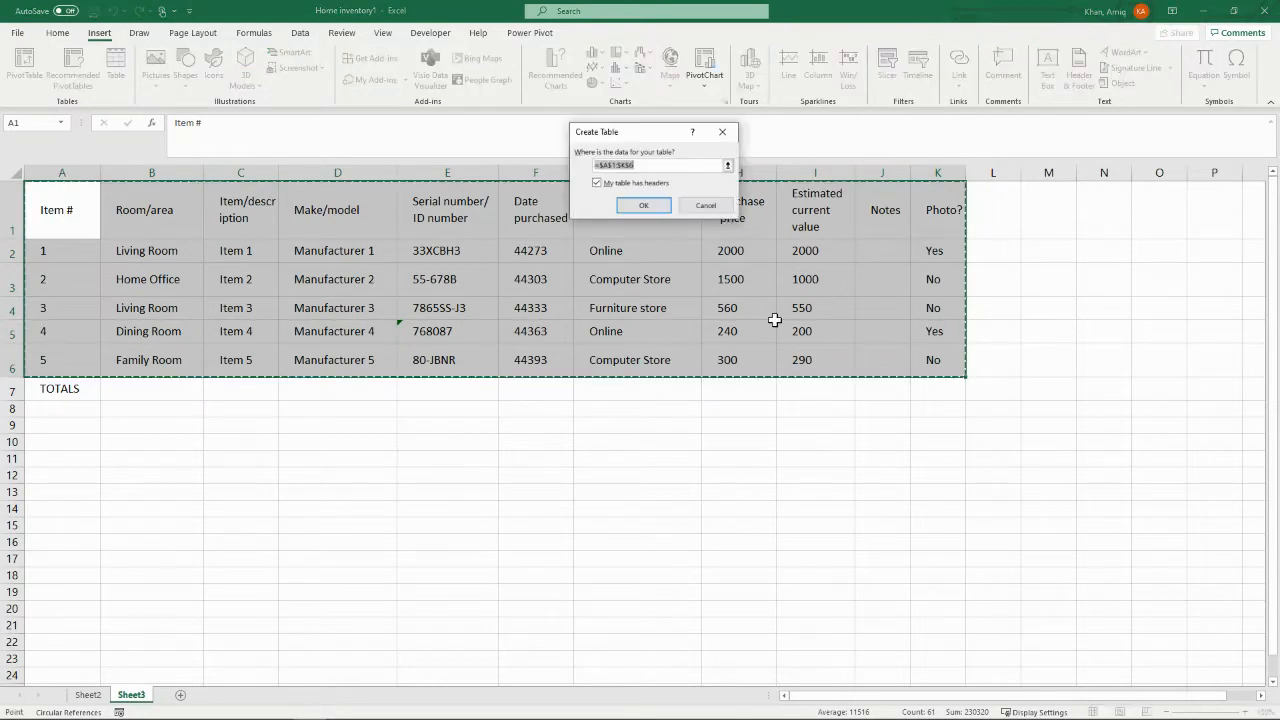
{"action": "left_click", "coordinate": [643, 206]}
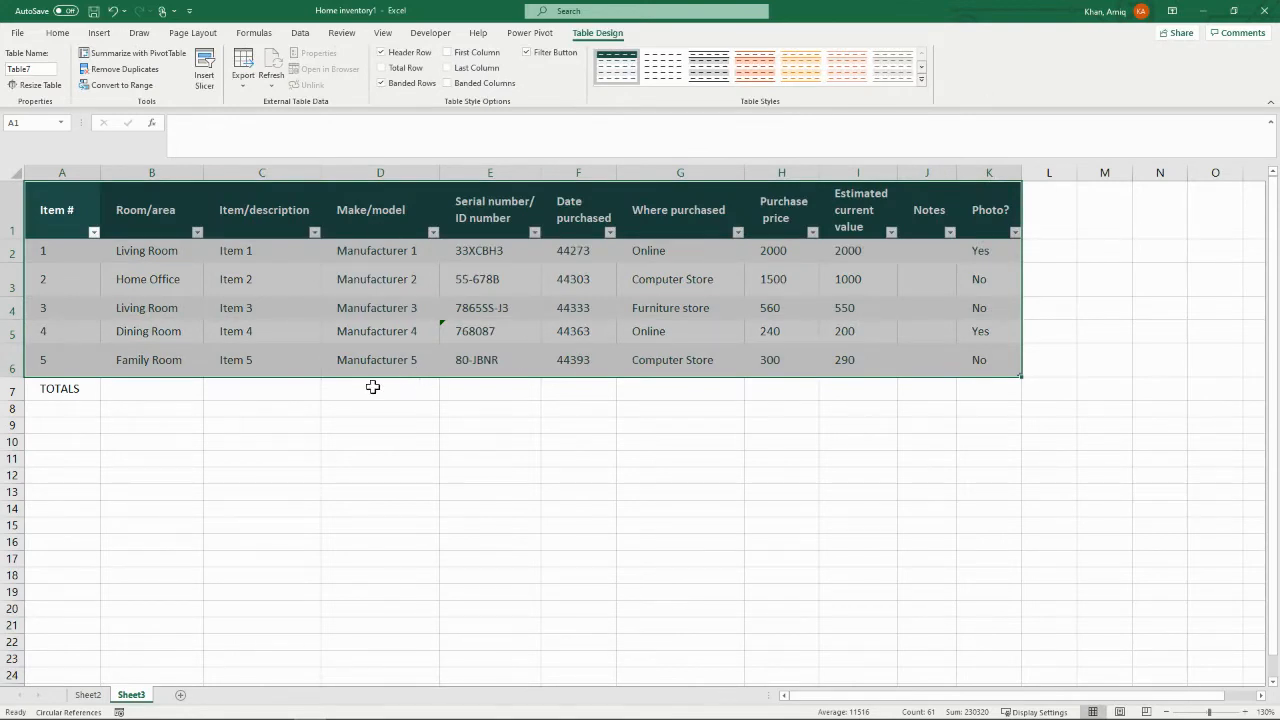
Step: Total the Purchase price column in H7 with SUBTOTAL, using function number 109 to ignore hidden rows
{"action": "left_click", "coordinate": [774, 390]}
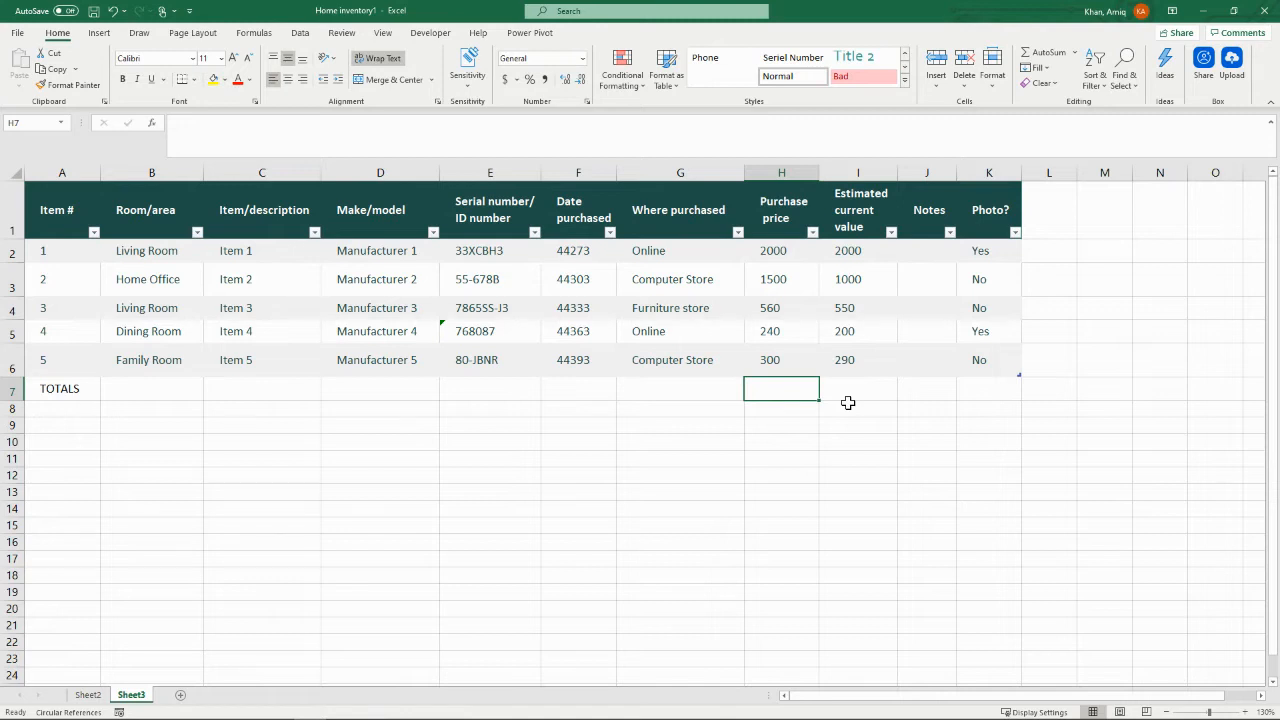
{"action": "type", "text": "="}
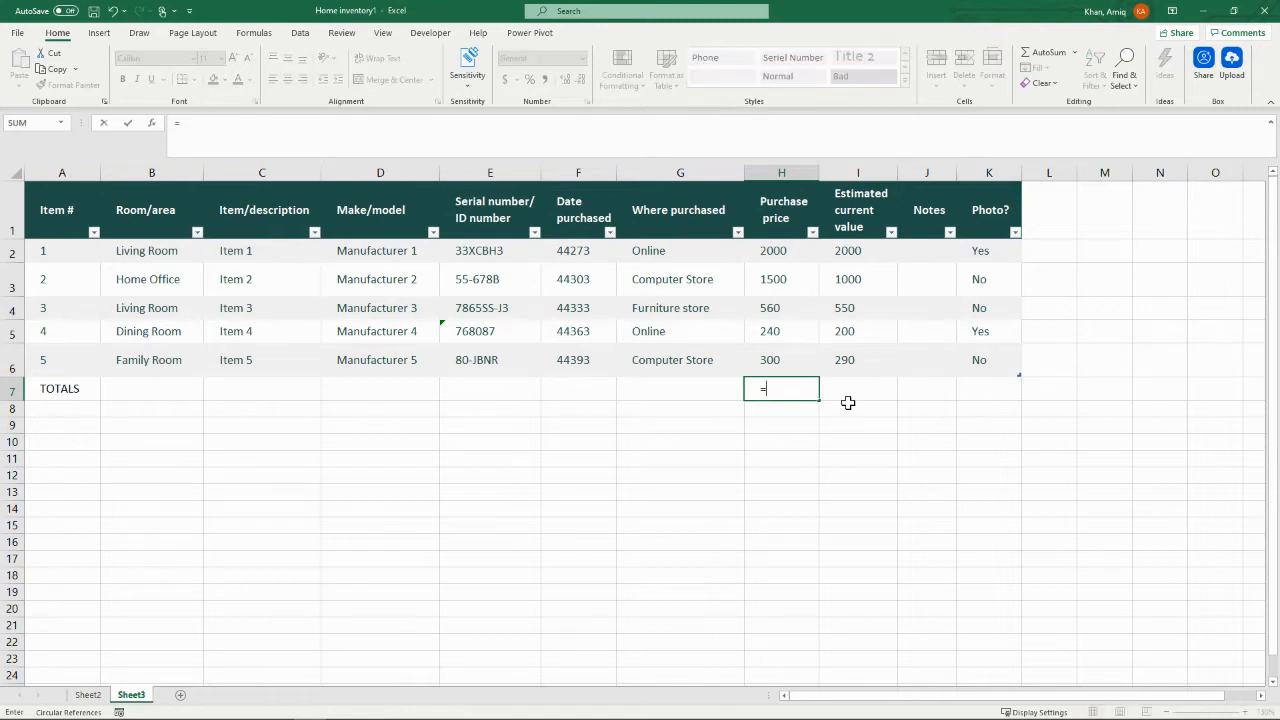
{"action": "type", "text": "sub"}
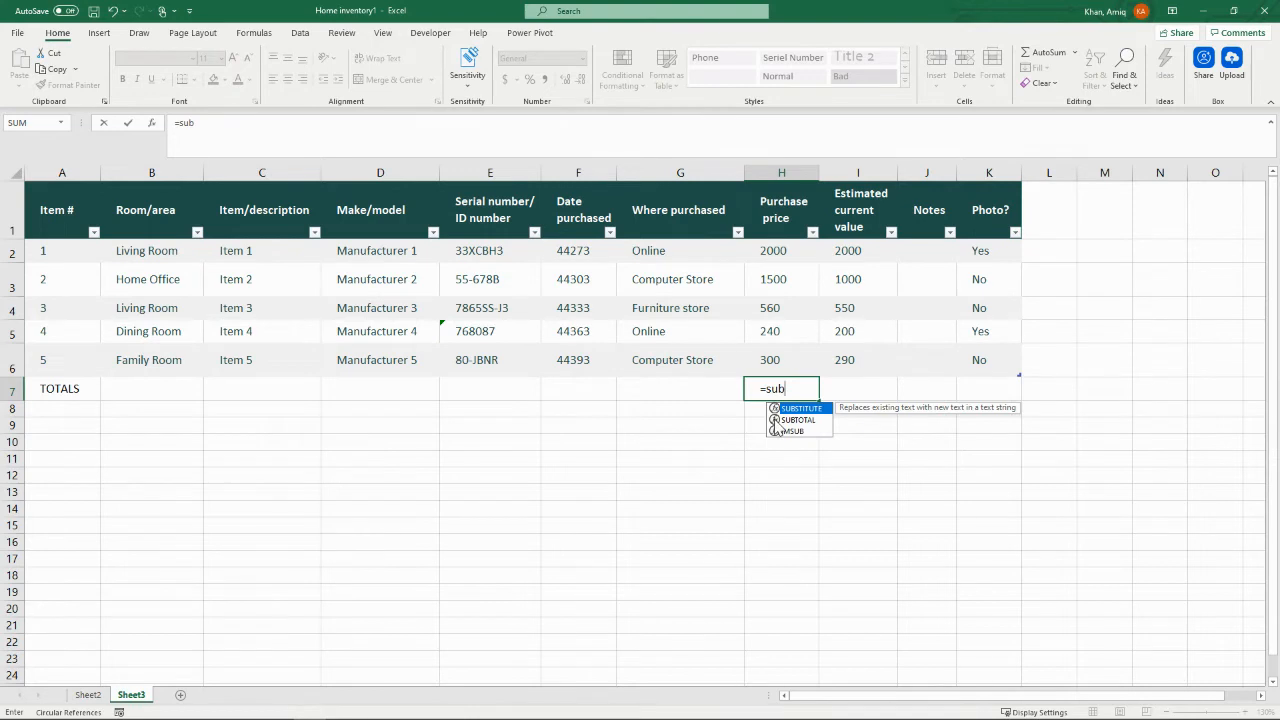
{"action": "double_click", "coordinate": [782, 420]}
{"action": "left_click_drag", "start_coordinate": [857, 478], "coordinate": [857, 515]}
{"action": "left_click", "coordinate": [808, 551]}
{"action": "double_click", "coordinate": [808, 551]}
{"action": "type", "text": ","}
{"action": "left_click_drag", "start_coordinate": [772, 252], "coordinate": [779, 357]}
{"action": "key", "text": "Return"}
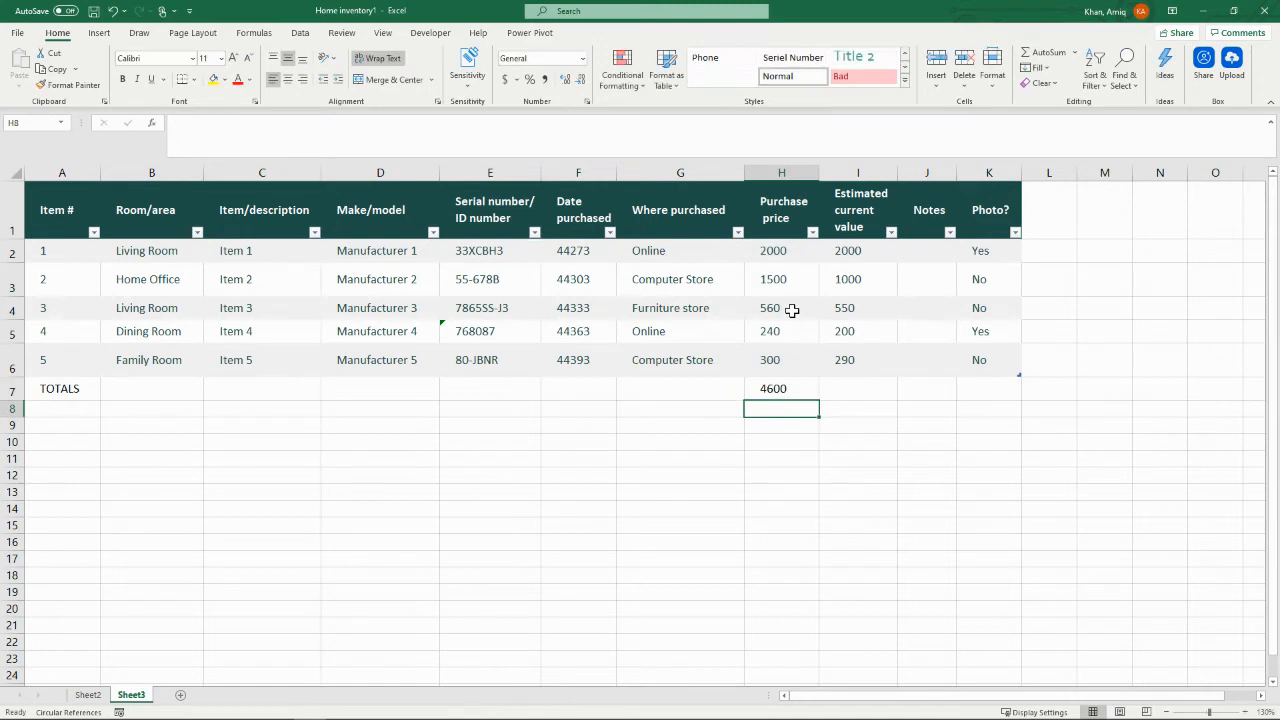
Step: Total the Estimated current value column in I7 with a SUM formula
{"action": "left_click", "coordinate": [839, 382]}
{"action": "type", "text": "=sum"}
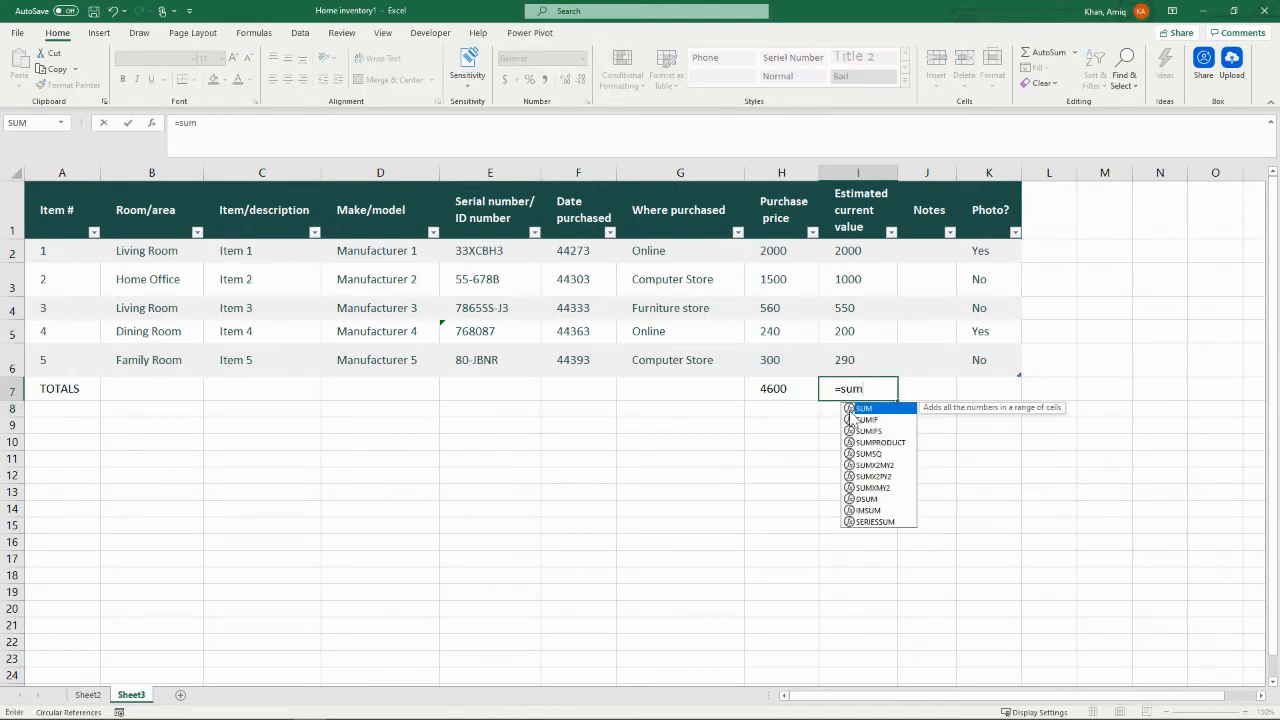
{"action": "key", "text": "Tab"}
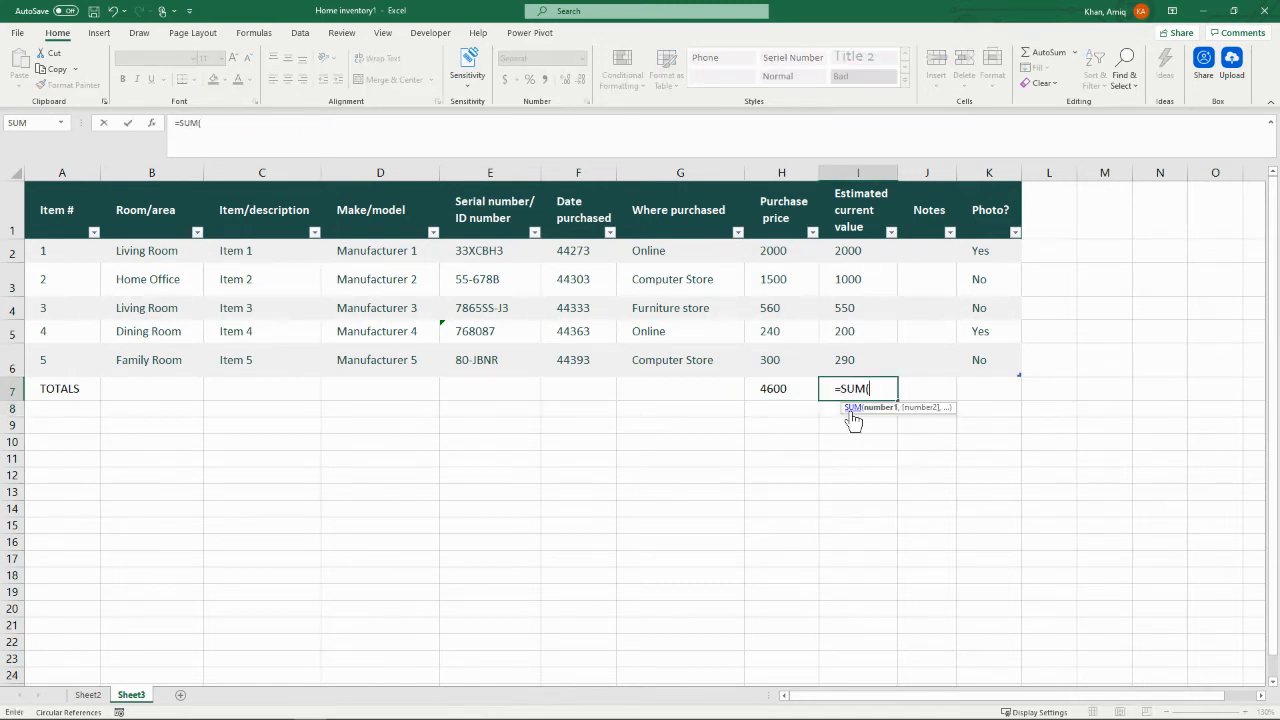
{"action": "left_click_drag", "start_coordinate": [858, 252], "coordinate": [857, 354]}
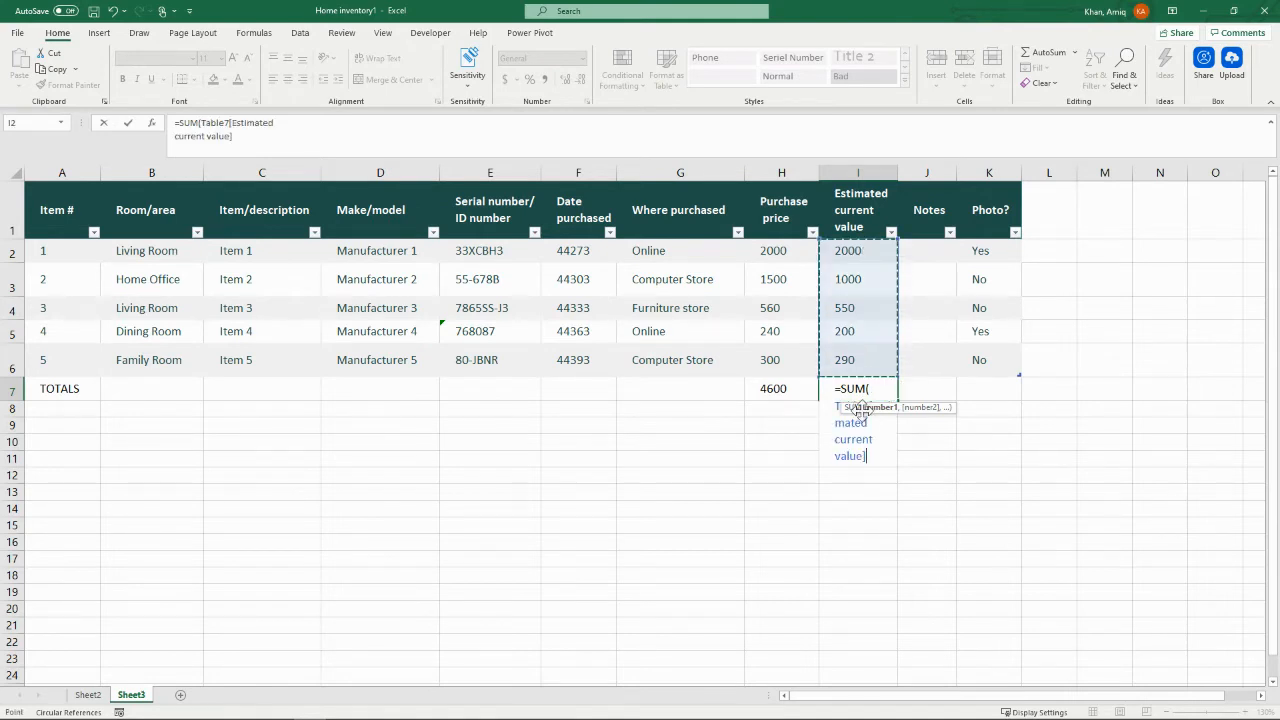
{"action": "key", "text": "Return"}
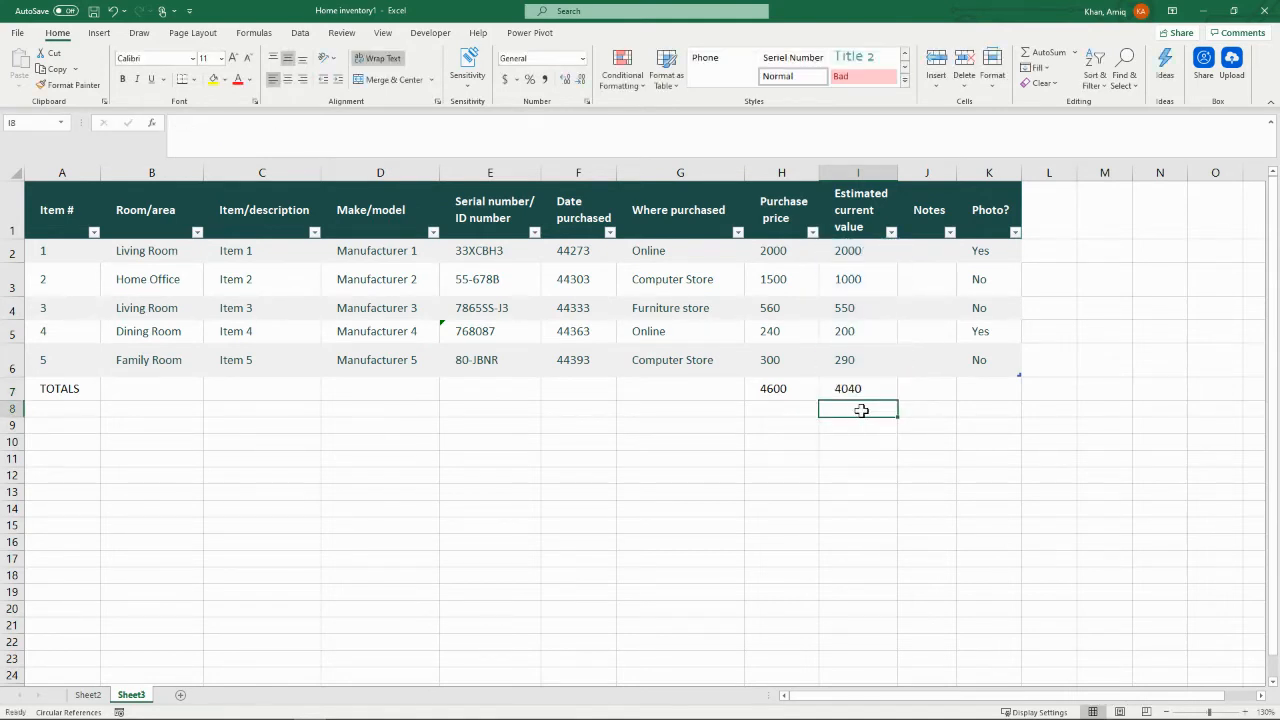
Step: Insert a slicer for the table's Room/area field and place it below the TOTALS row
{"action": "left_click", "coordinate": [678, 292]}
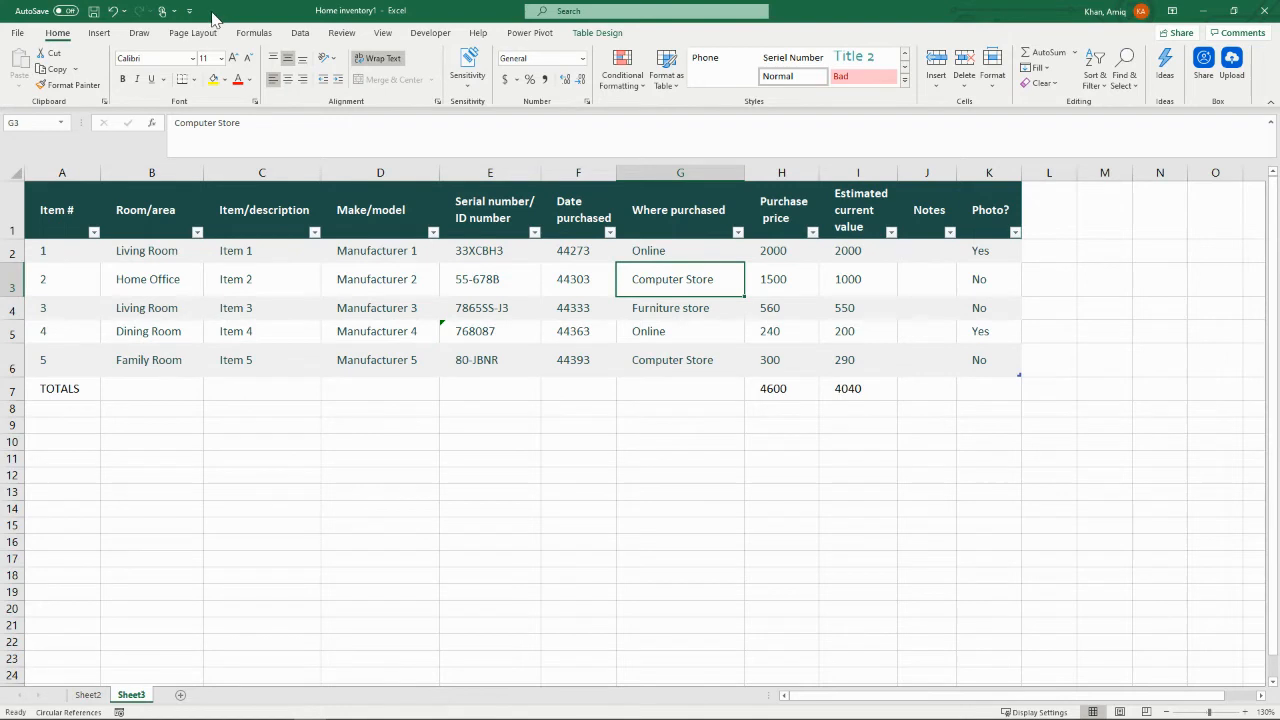
{"action": "left_click", "coordinate": [102, 36]}
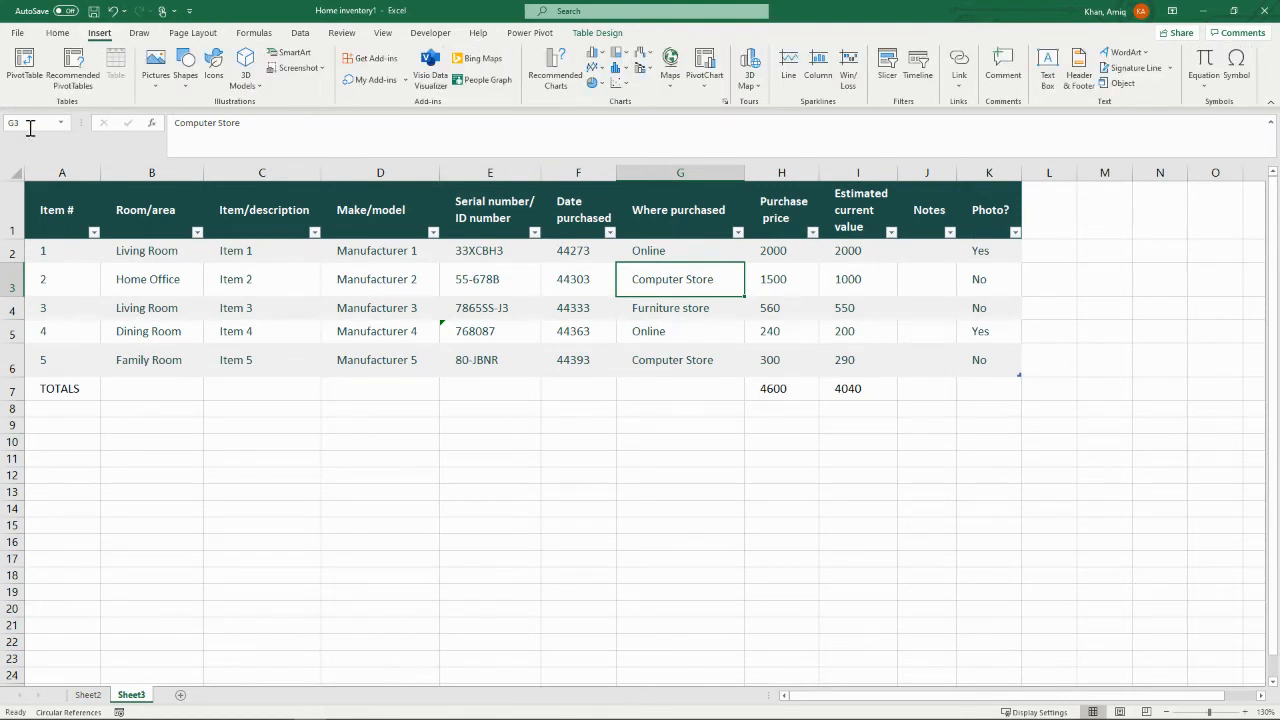
{"action": "left_click", "coordinate": [889, 80]}
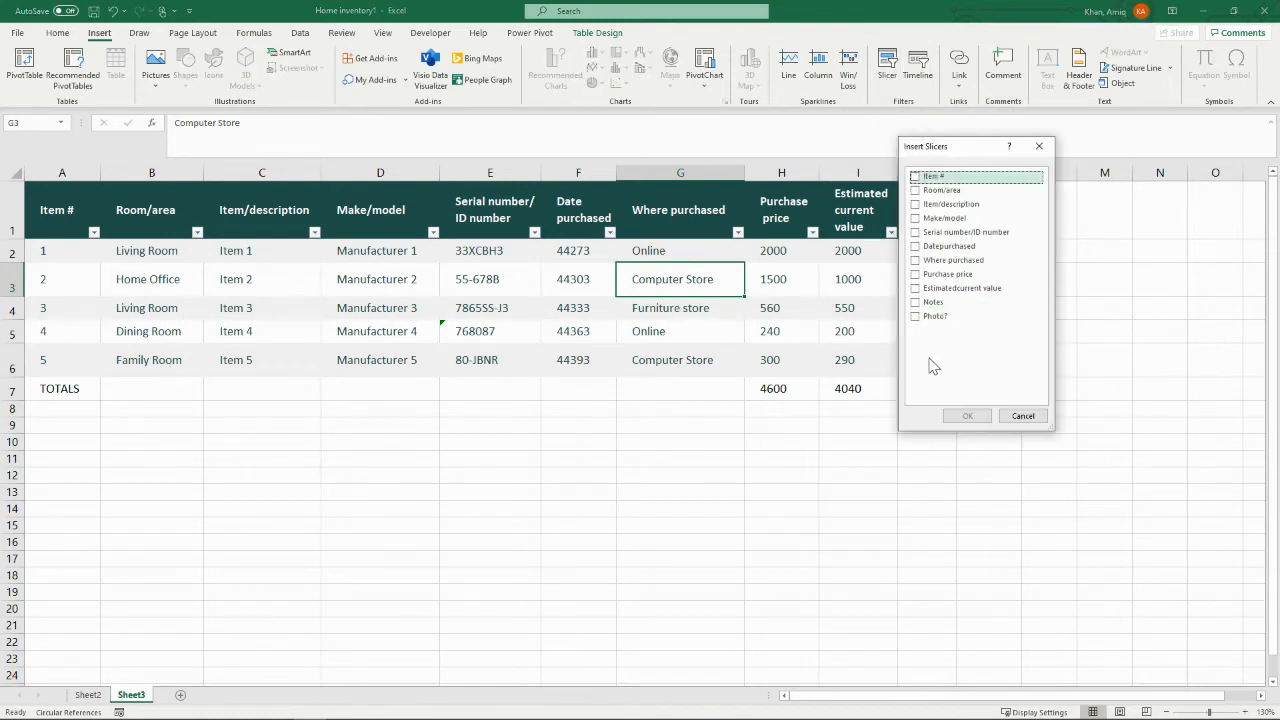
{"action": "left_click_drag", "start_coordinate": [955, 153], "coordinate": [1101, 188]}
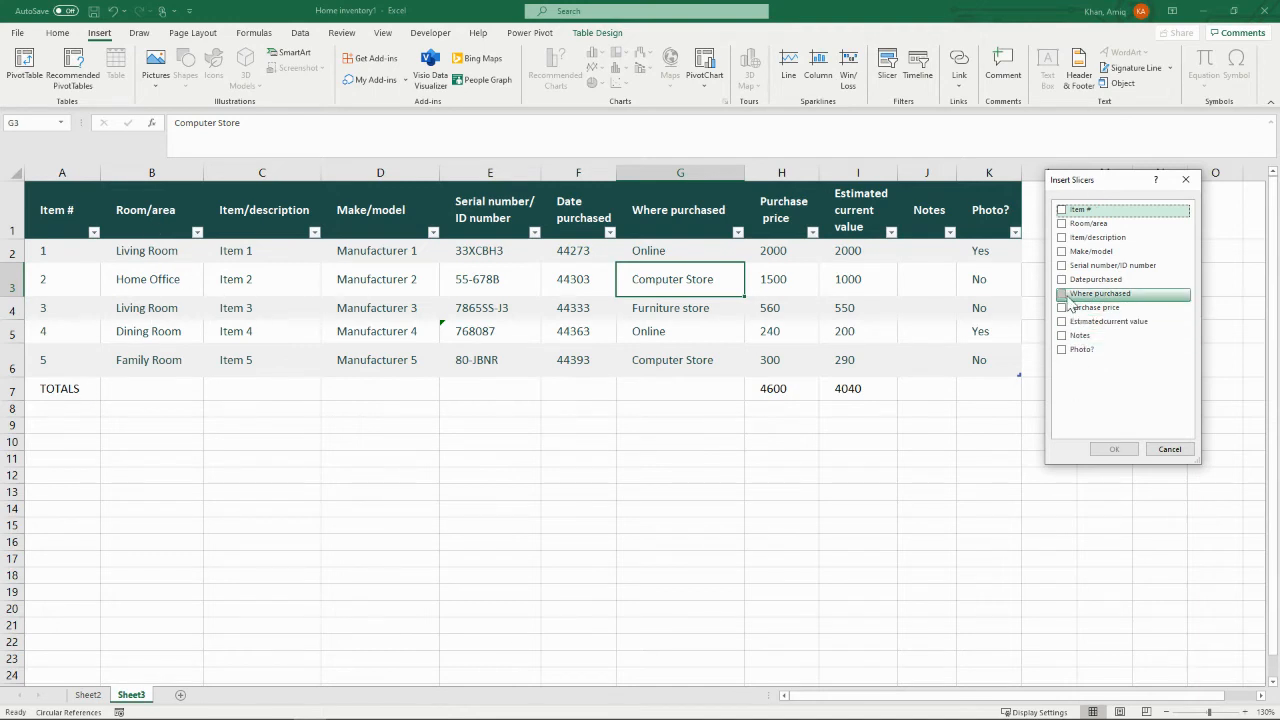
{"action": "left_click", "coordinate": [1062, 223]}
{"action": "left_click", "coordinate": [1113, 449]}
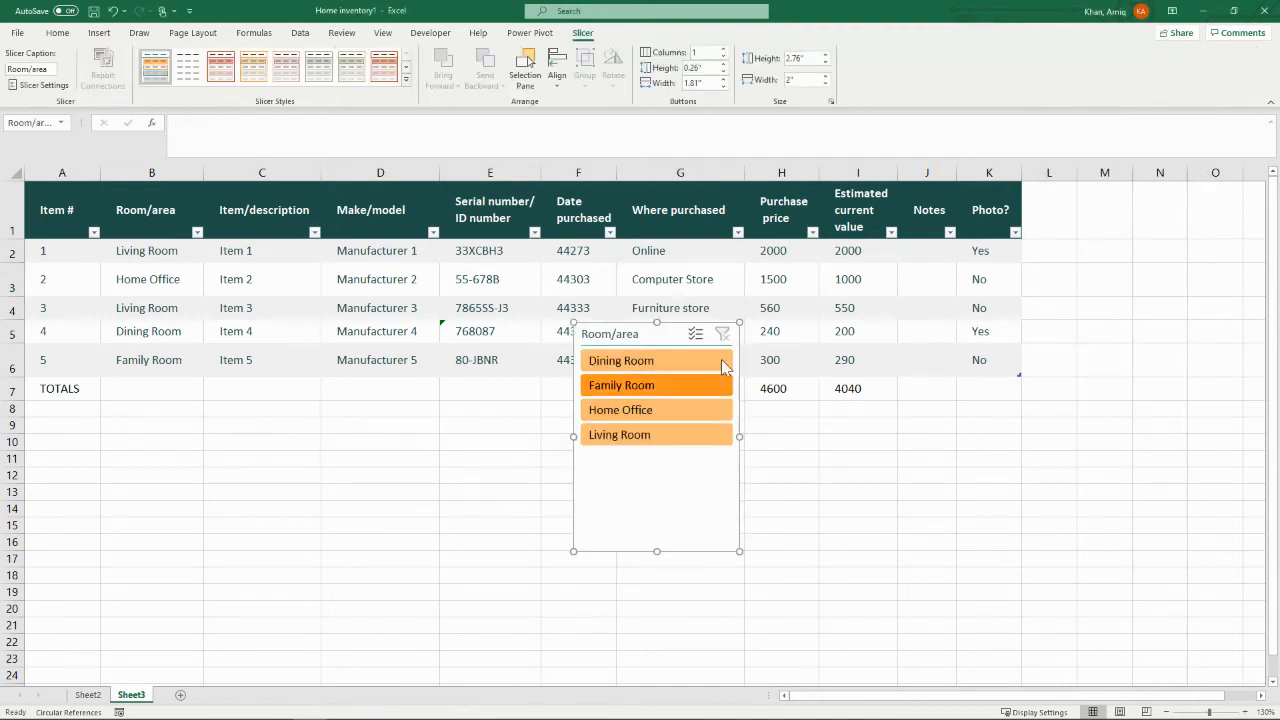
{"action": "left_click_drag", "start_coordinate": [632, 334], "coordinate": [628, 414]}
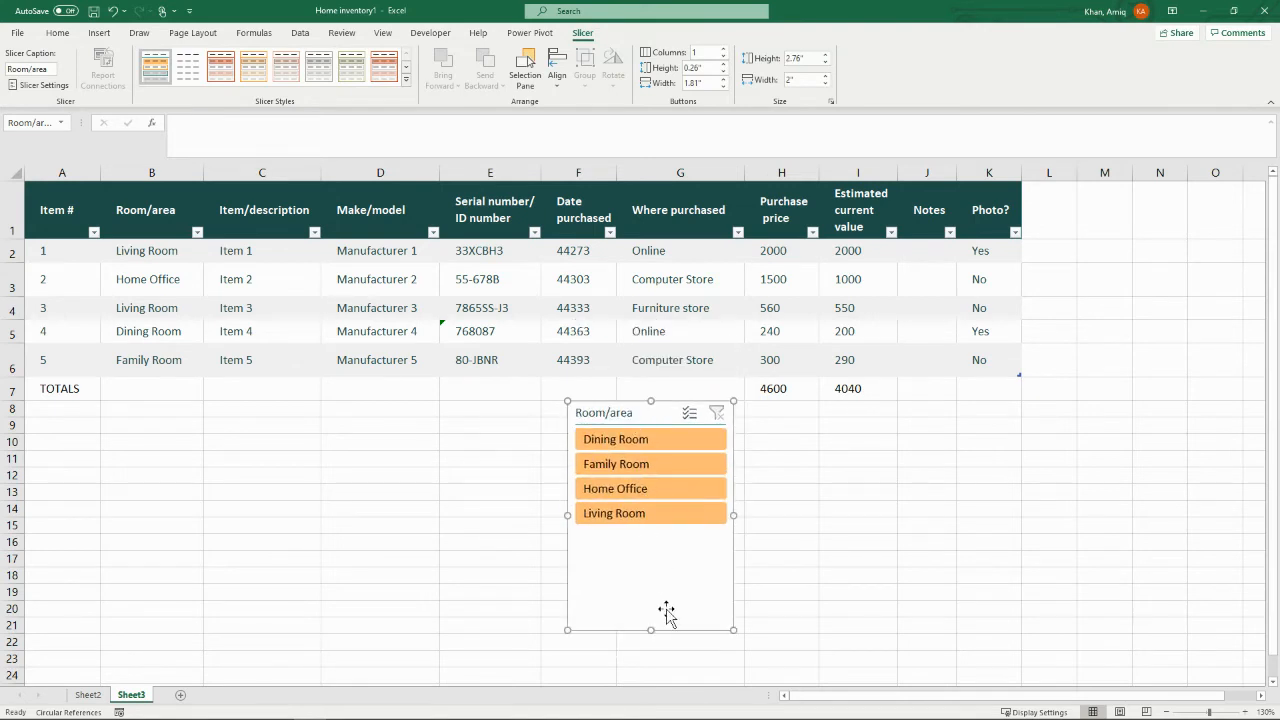
Step: Review the settings of the Room/area slicer, including its name, header and sorting options, without changing them
{"action": "right_click", "coordinate": [621, 420]}
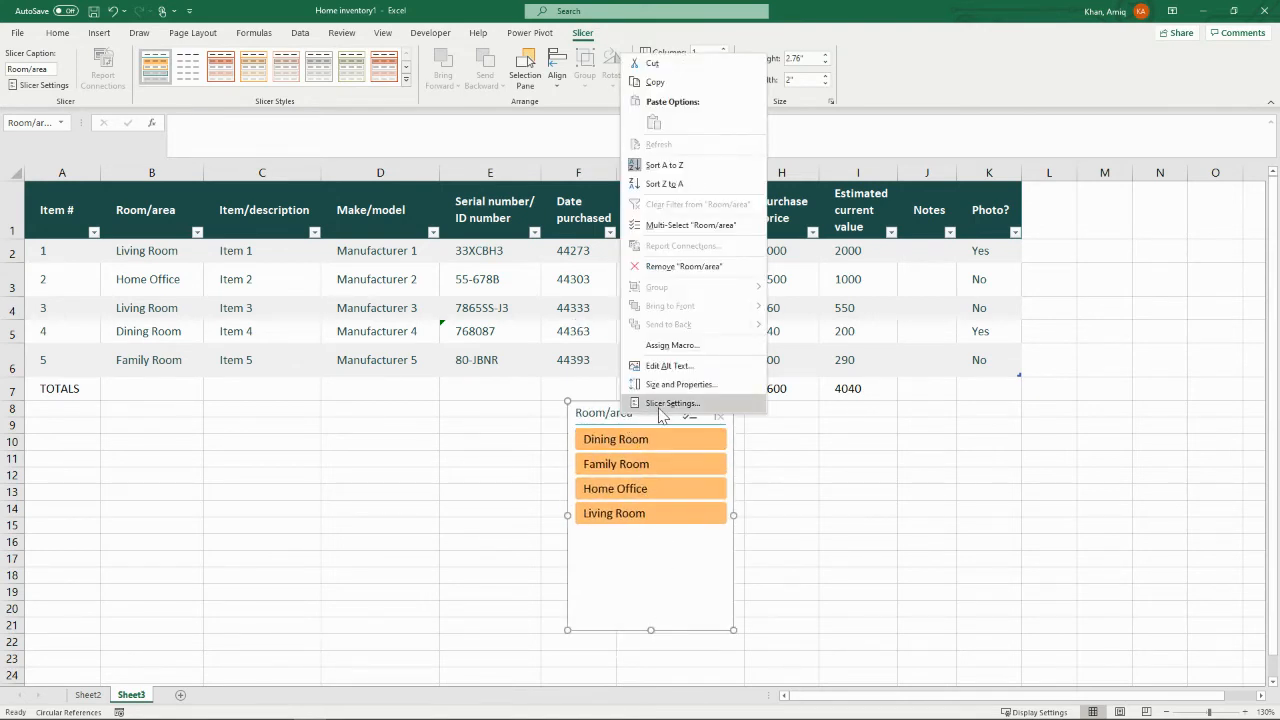
{"action": "left_click", "coordinate": [672, 403]}
{"action": "left_click_drag", "start_coordinate": [584, 373], "coordinate": [466, 381]}
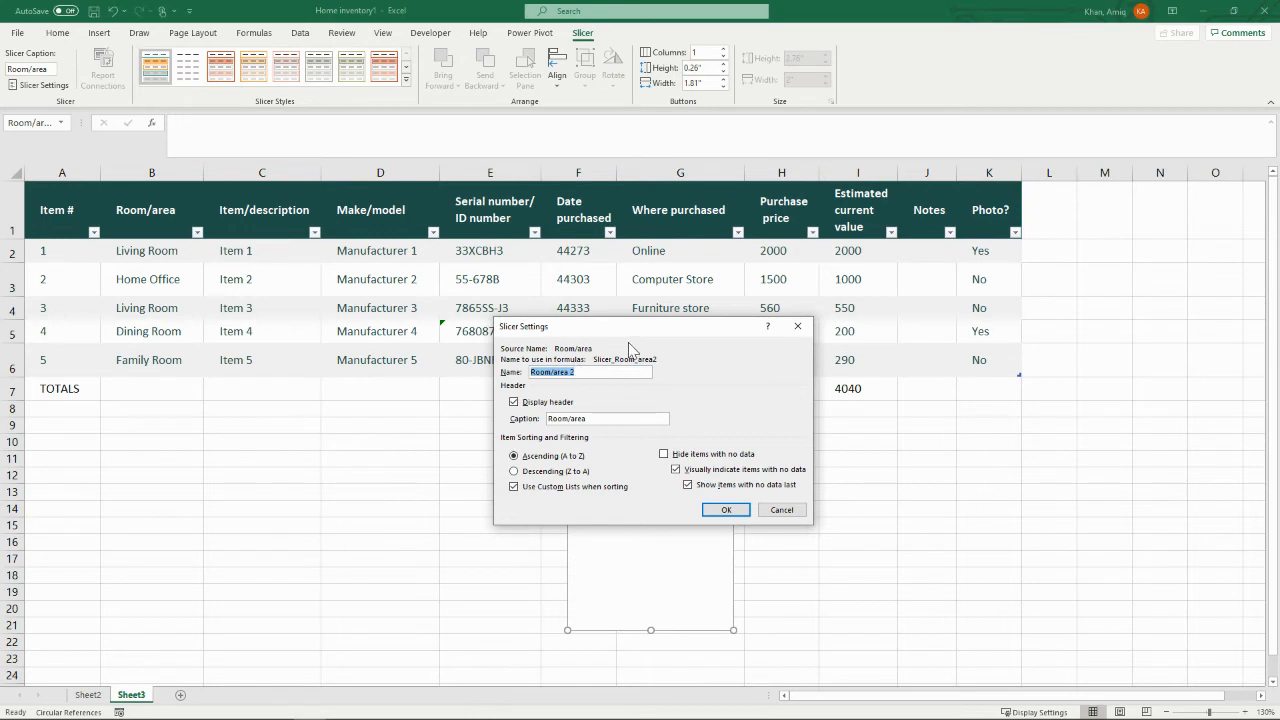
{"action": "left_click_drag", "start_coordinate": [653, 333], "coordinate": [917, 326]}
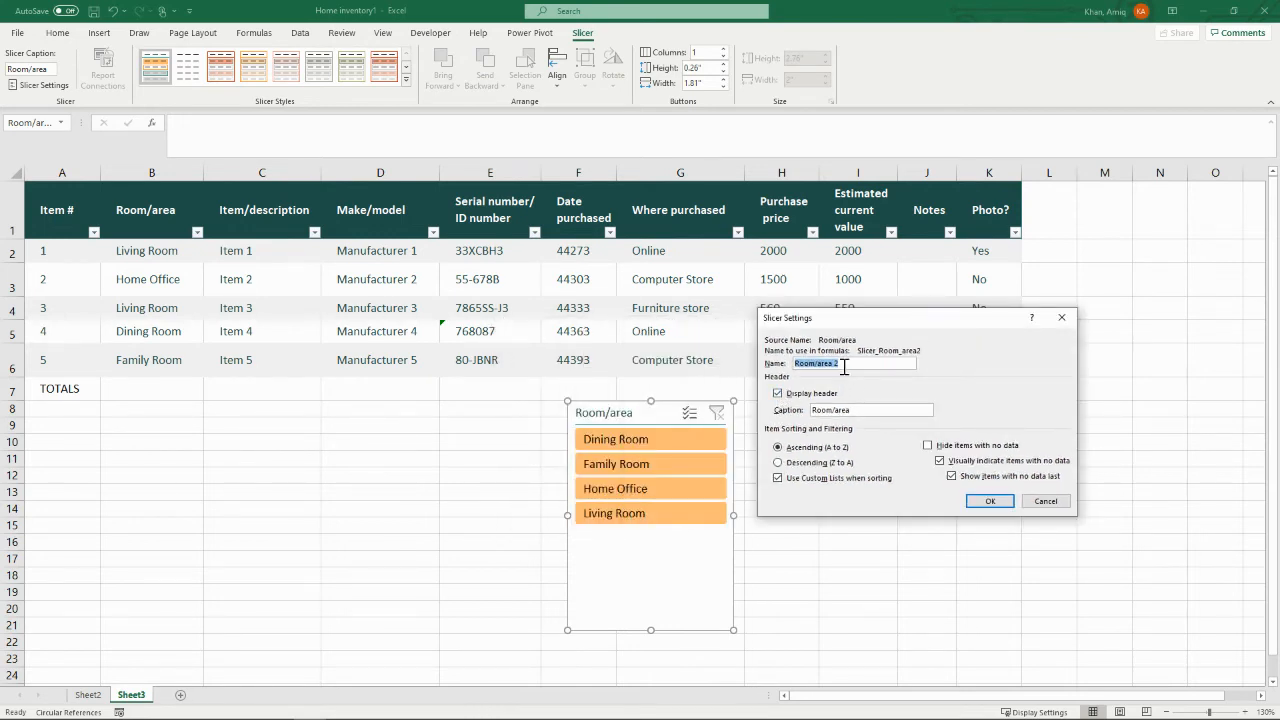
{"action": "left_click", "coordinate": [1062, 318]}
Step: Shorten the Room/area slicer to about 2.49 inches high and move it beneath the Serial number and Date purchased columns
{"action": "left_click_drag", "start_coordinate": [651, 630], "coordinate": [651, 607]}
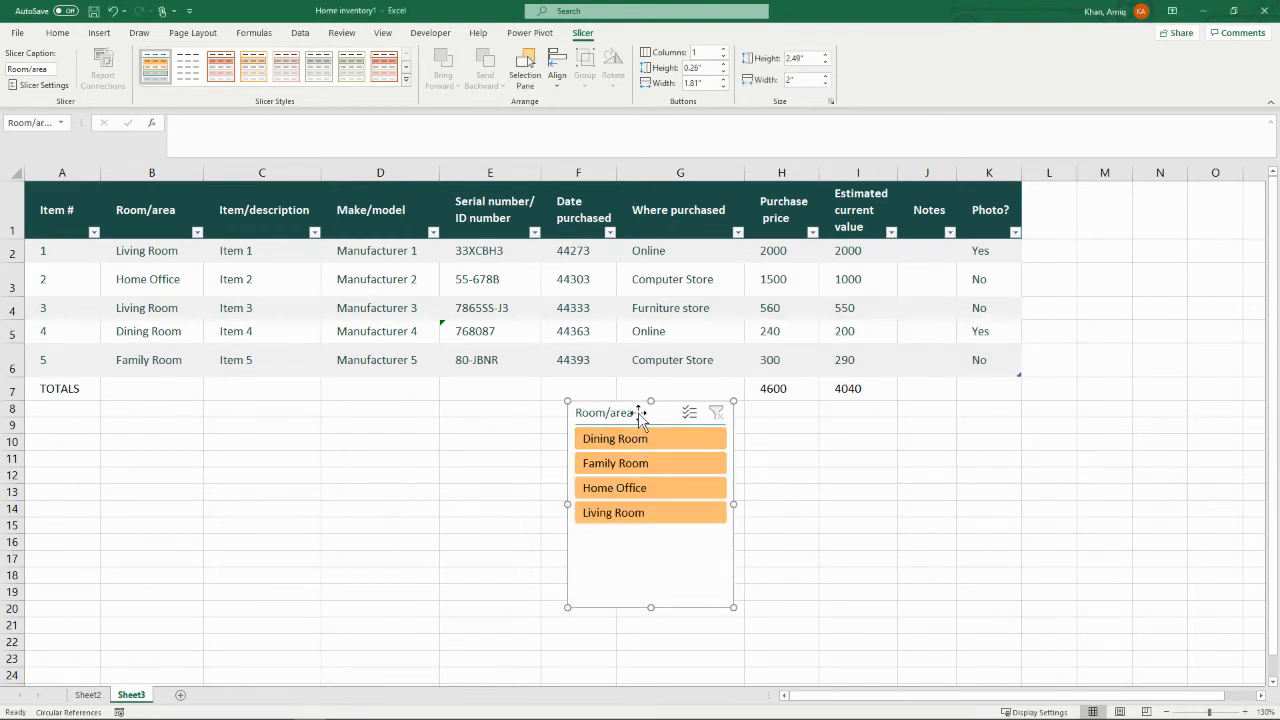
{"action": "left_click_drag", "start_coordinate": [616, 404], "coordinate": [456, 396]}
Step: Filter the table by Dining Room, Family Room, Home Office and Living Room in turn, comparing the SUBTOTAL and SUM results in row 7
{"action": "left_click", "coordinate": [471, 437]}
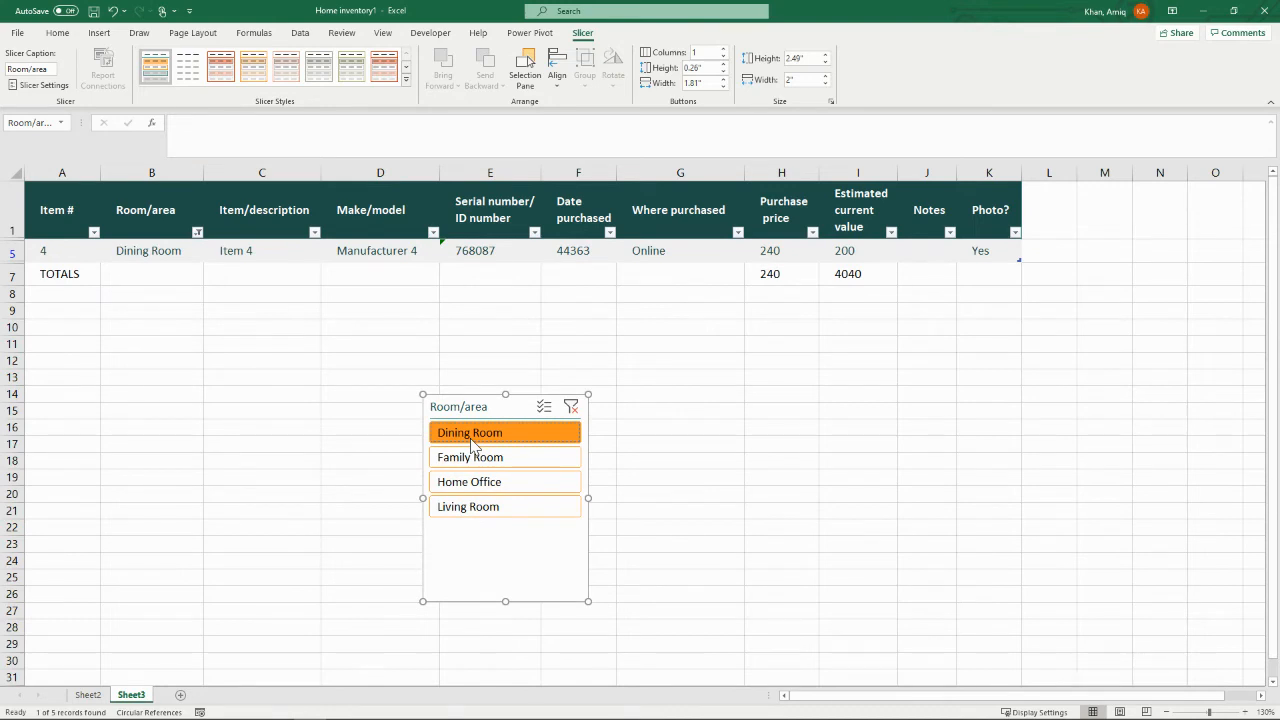
{"action": "left_click", "coordinate": [855, 275]}
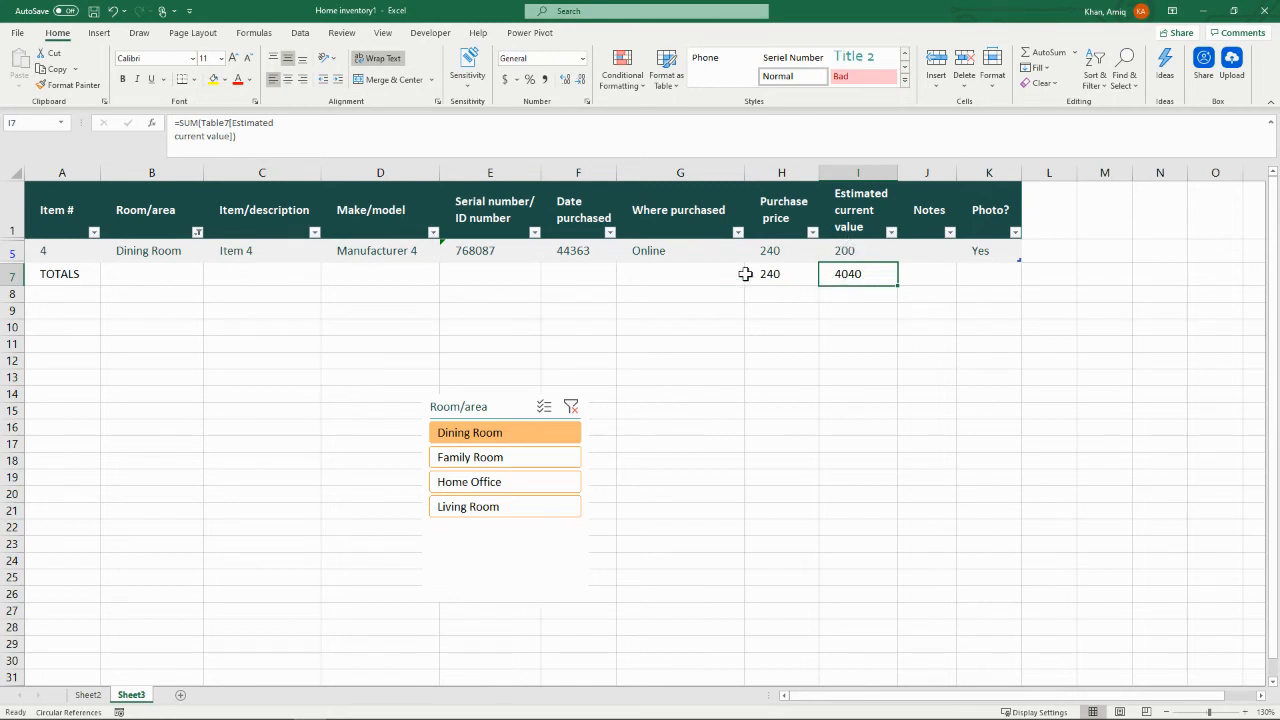
{"action": "left_click", "coordinate": [776, 276]}
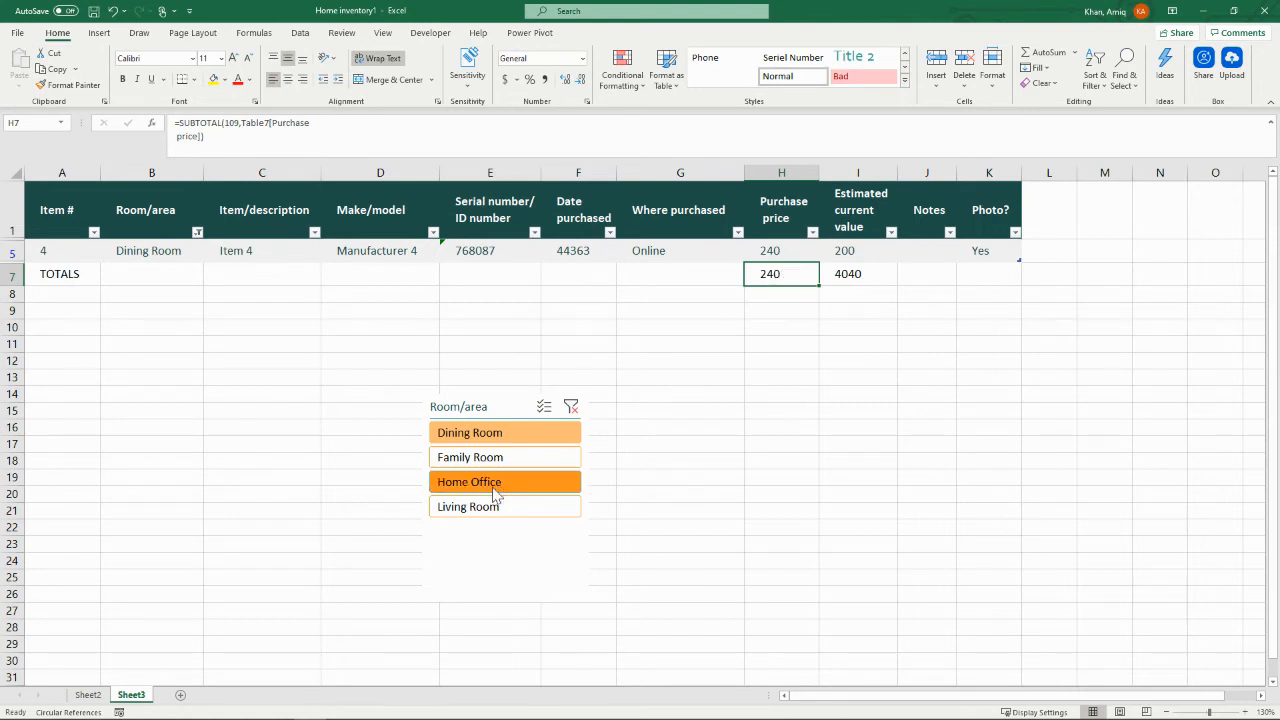
{"action": "left_click", "coordinate": [485, 464]}
{"action": "left_click", "coordinate": [490, 485]}
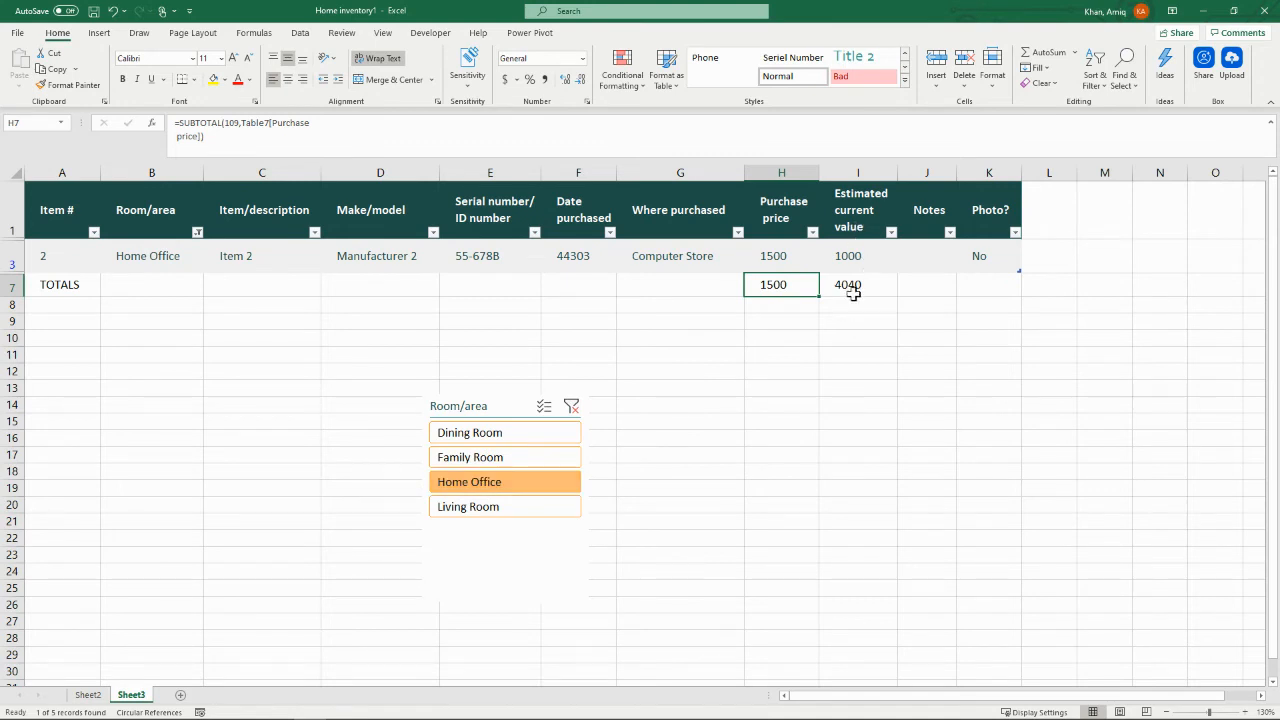
{"action": "left_click", "coordinate": [491, 516]}
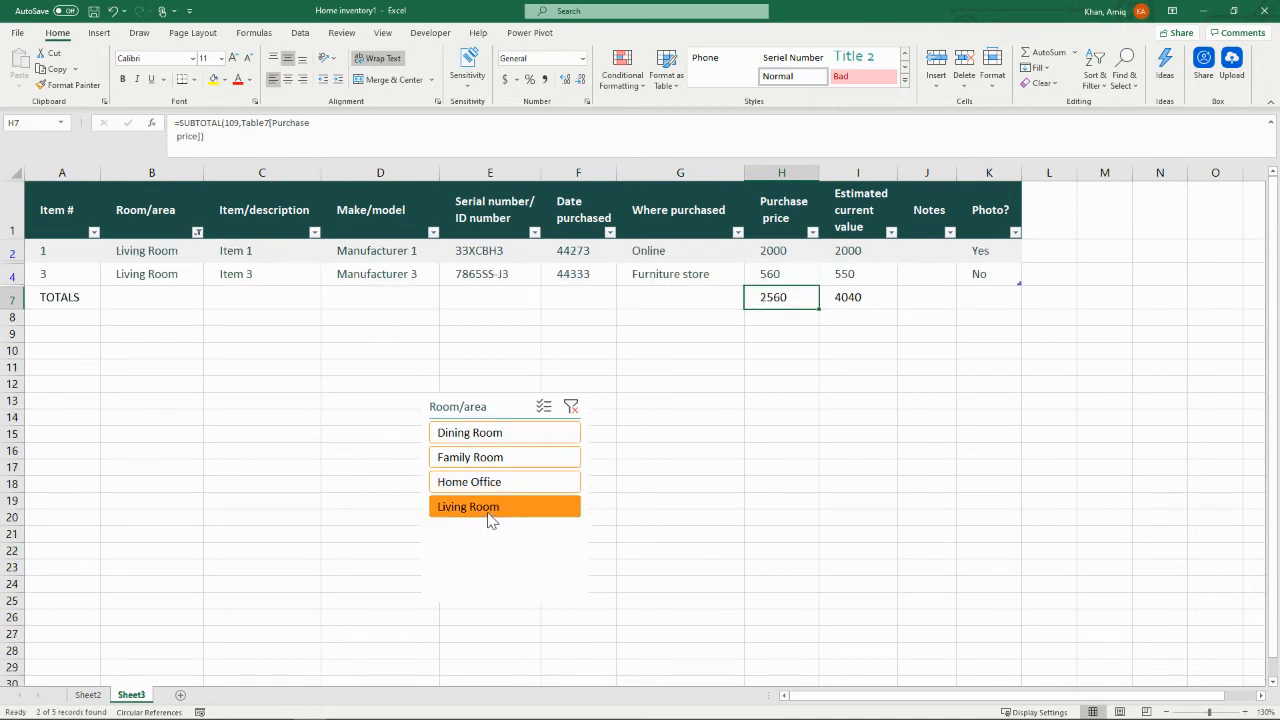
Step: Clear the Room/area slicer's filter and move the slicer beside the table, over columns L to O
{"action": "left_click", "coordinate": [571, 408]}
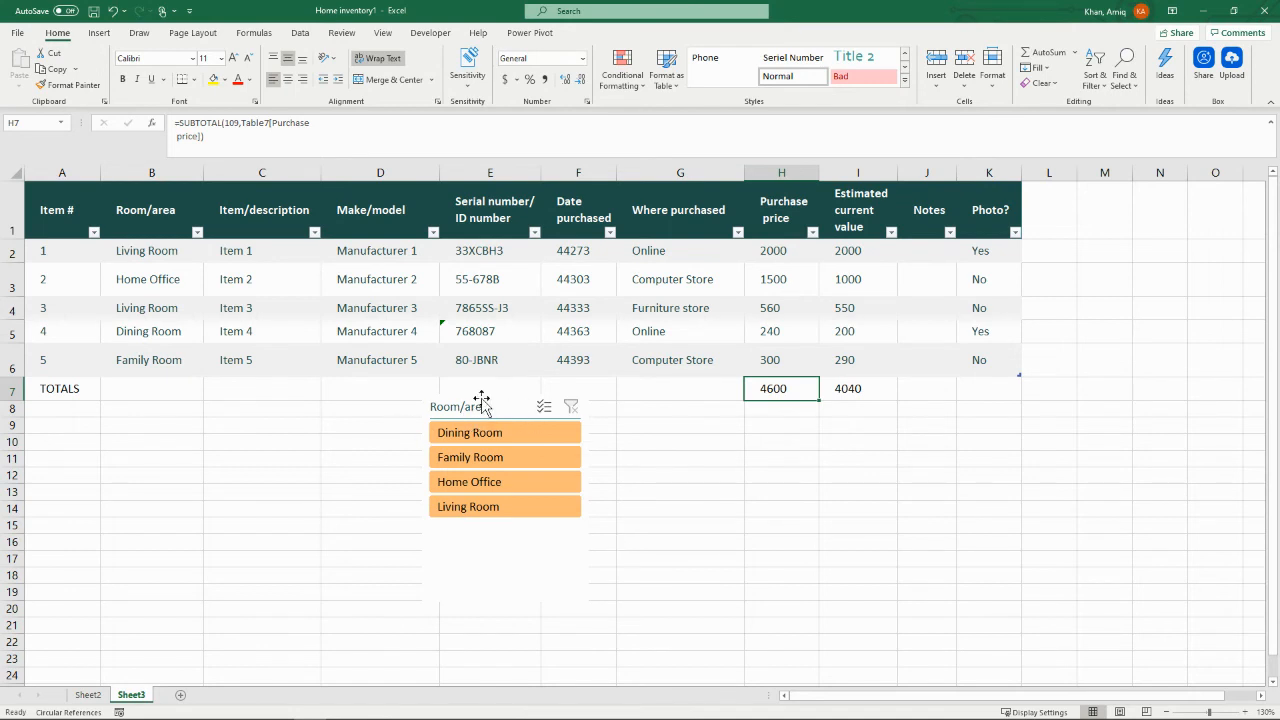
{"action": "left_click_drag", "start_coordinate": [480, 409], "coordinate": [1108, 258]}
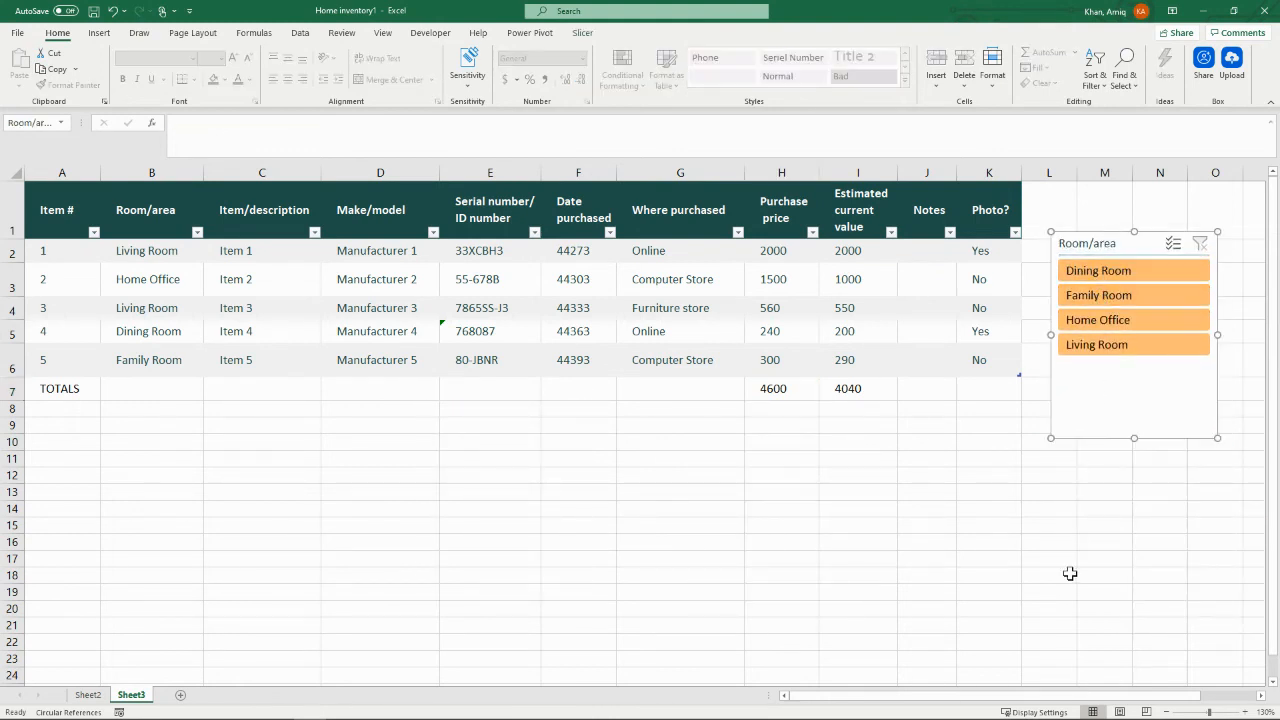